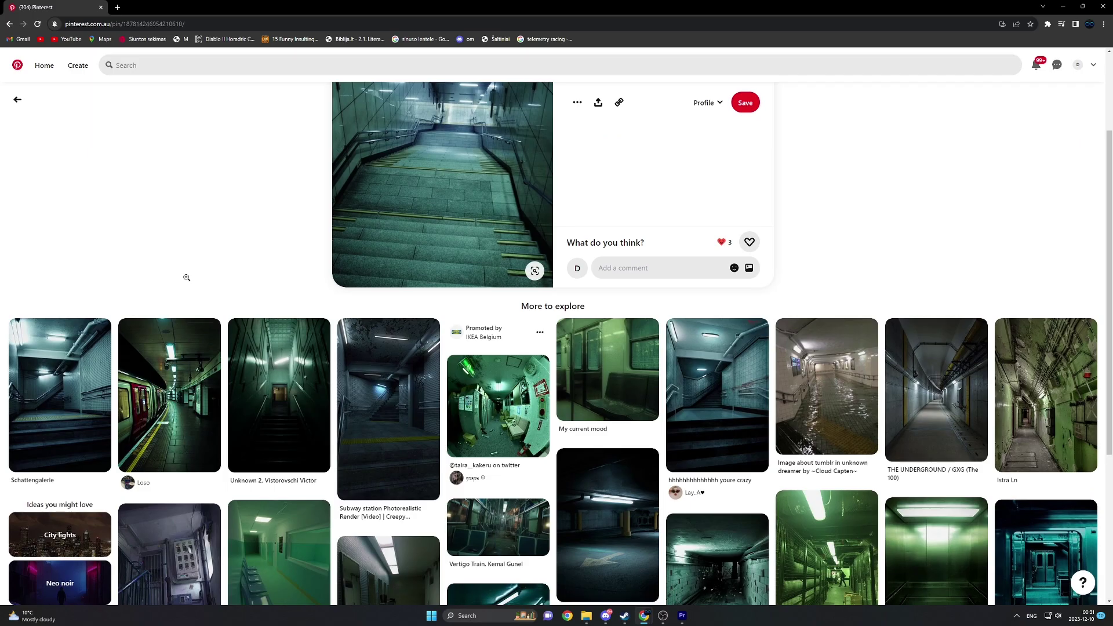
pyautogui.scroll(-2, 186, 277)
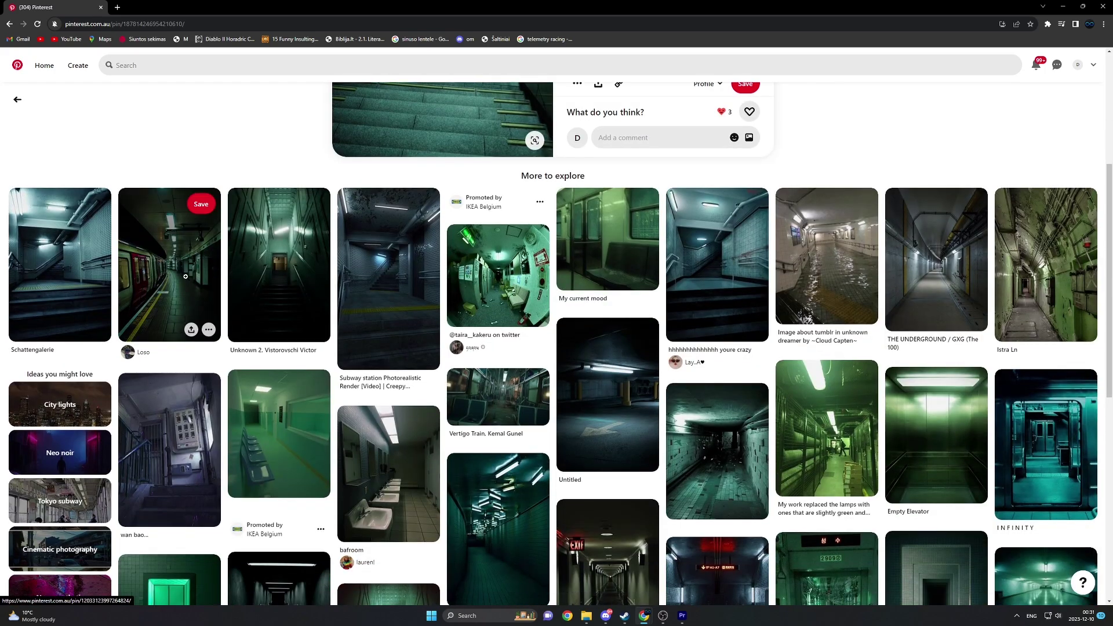
pyautogui.scroll(-1, 185, 277)
pyautogui.scroll(-2, 185, 279)
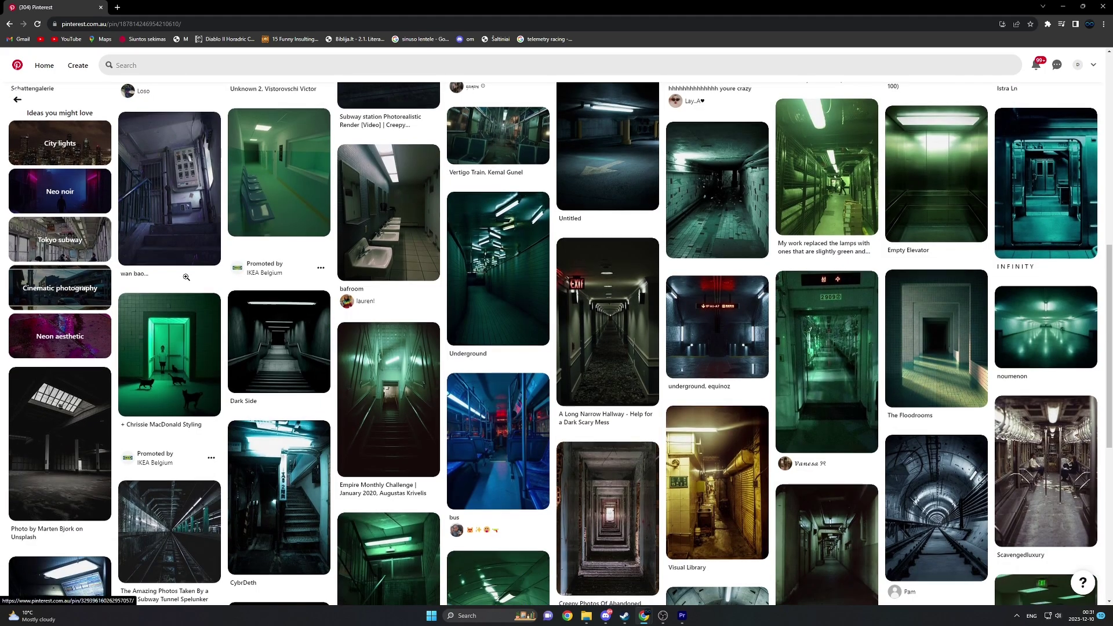
pyautogui.scroll(-2, 185, 277)
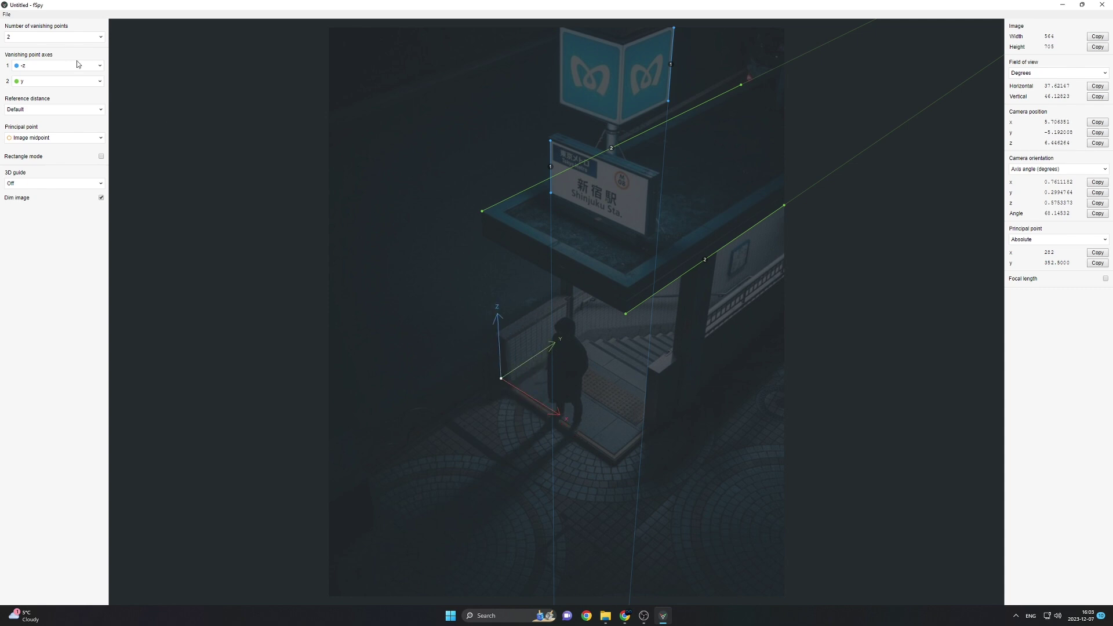
# Save the fSpy calibration as 'camera settings.fspy'
pyautogui.hotkey('ctrl', 's')
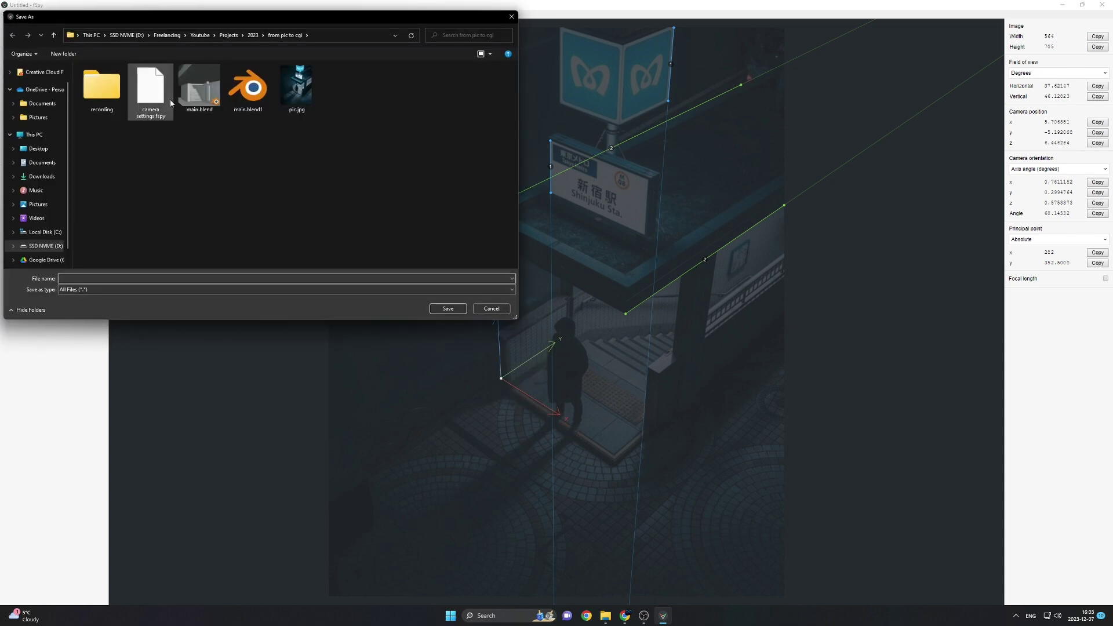
pyautogui.click(170, 103)
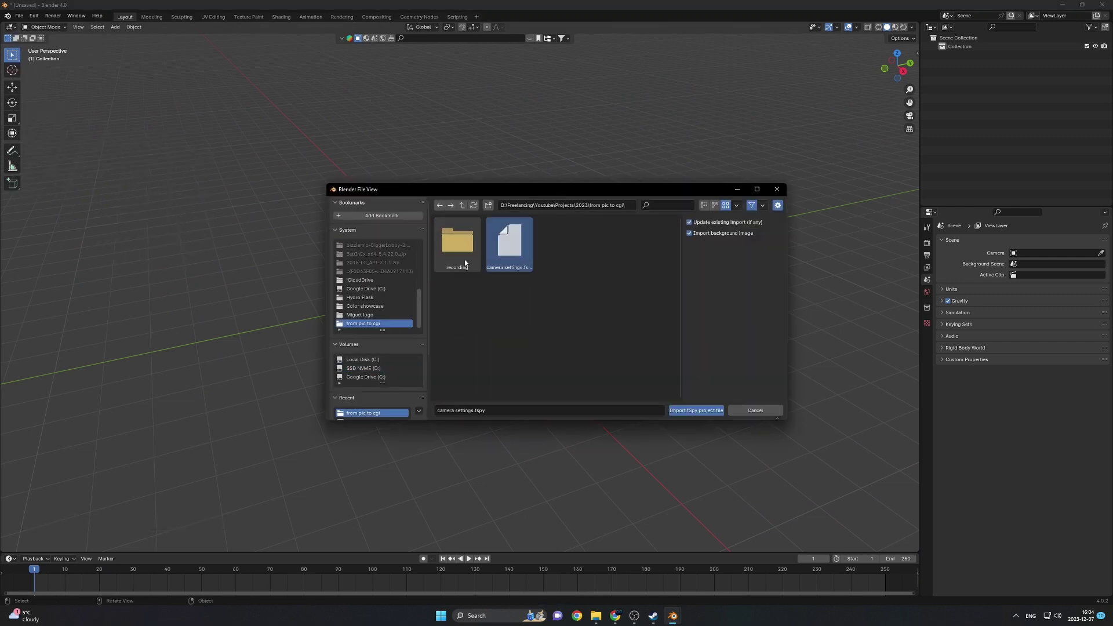
# Import the fSpy camera settings and extrude the wall plane's bottom face
pyautogui.doubleClick(509, 265)
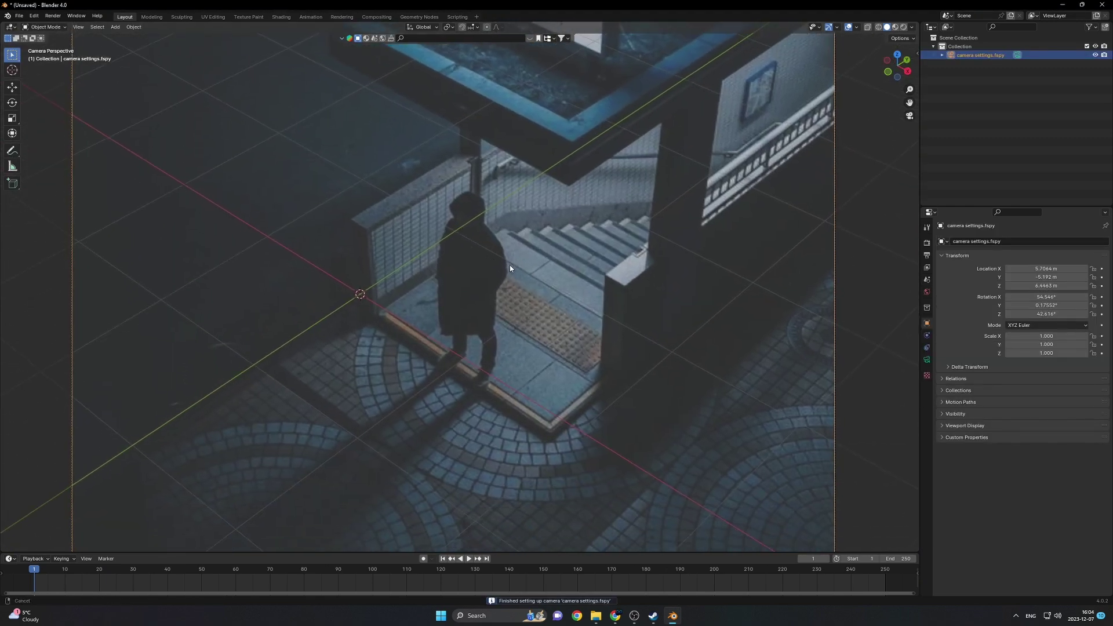
pyautogui.scroll(-5, 510, 264)
pyautogui.click(630, 330)
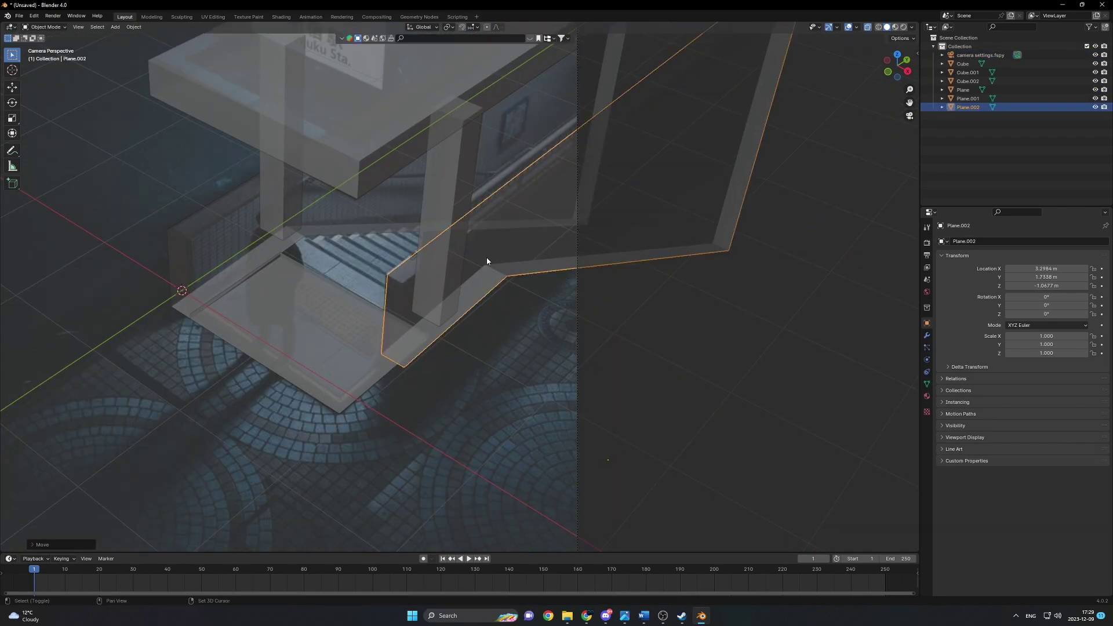
pyautogui.scroll(5, 488, 262)
pyautogui.press('Tab')
pyautogui.press('a')
pyautogui.click(424, 333)
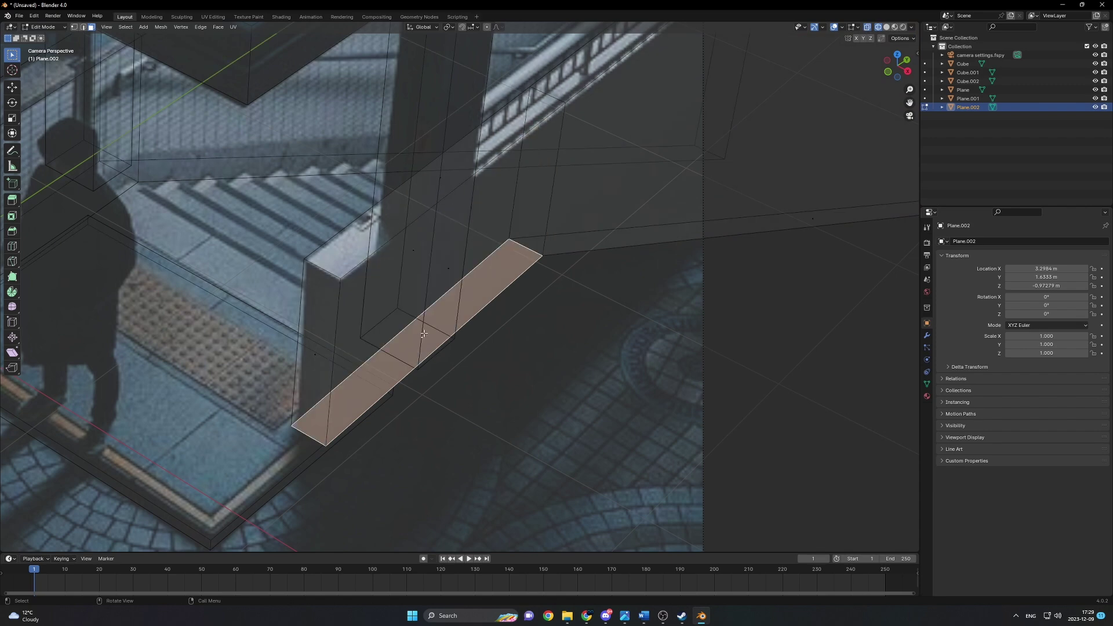
pyautogui.press('e')
pyautogui.press('Tab')
pyautogui.scroll(-5, 424, 334)
# Add a new plane, move it along X, and view the block-out in solid shading
pyautogui.hotkey('shift', 'a')
pyautogui.click(462, 341)
pyautogui.press('g')
pyautogui.press('x')
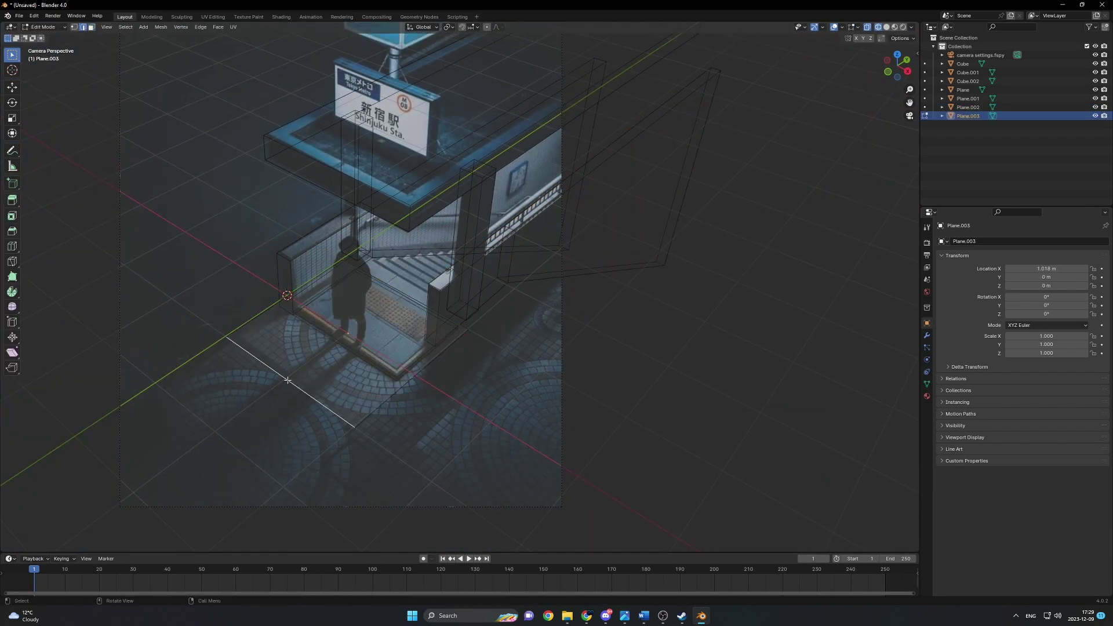
pyautogui.click(887, 26)
pyautogui.moveTo(520, 252)
pyautogui.mouseDown(button='middle')
pyautogui.moveTo(490, 267)
pyautogui.moveTo(436, 217)
pyautogui.mouseUp(button='middle')
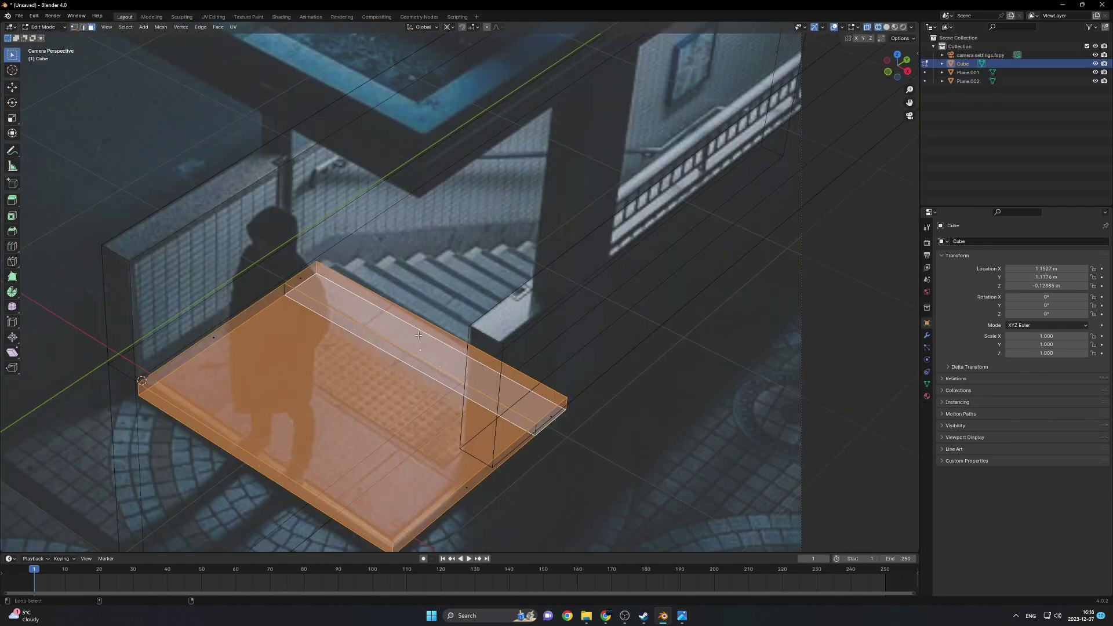
# Array the step into stairs (Count 16, Z offset -1) and adjust it vertically
pyautogui.keyDown('shift'); pyautogui.moveTo(436, 329); pyautogui.dragTo(443, 344, button='middle'); pyautogui.keyUp('shift')
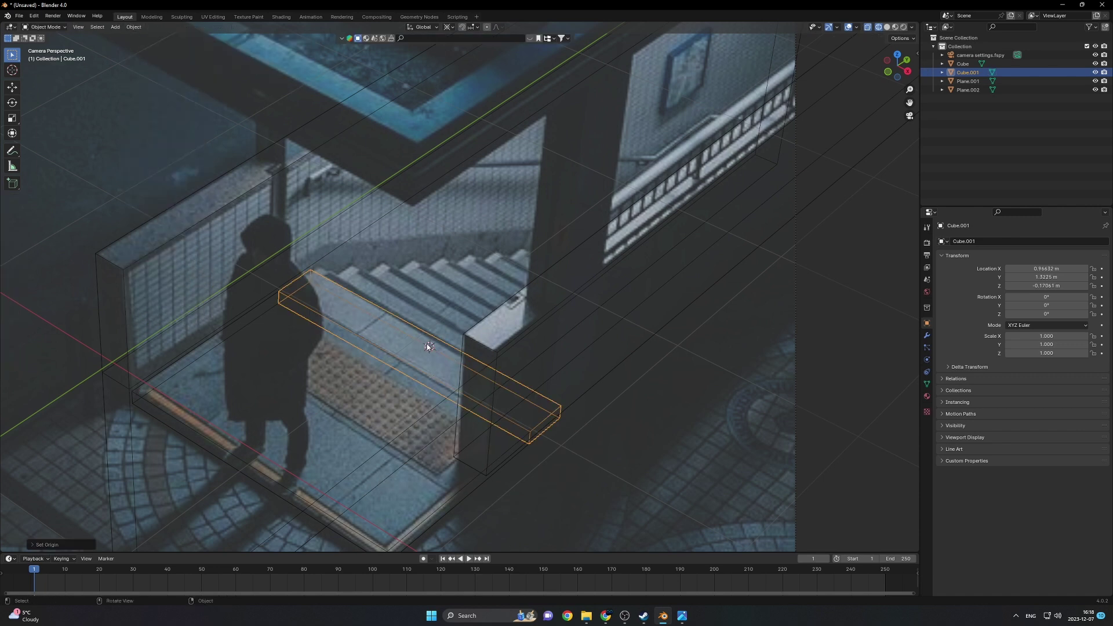
pyautogui.click(133, 26)
pyautogui.click(927, 335)
pyautogui.click(1027, 241)
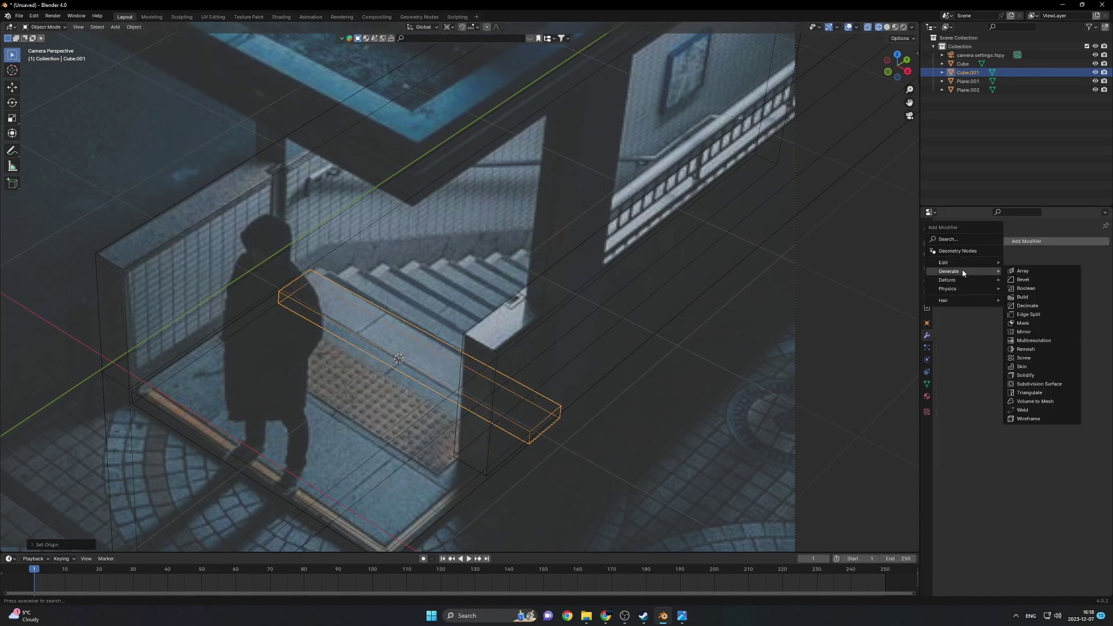
pyautogui.click(1062, 298)
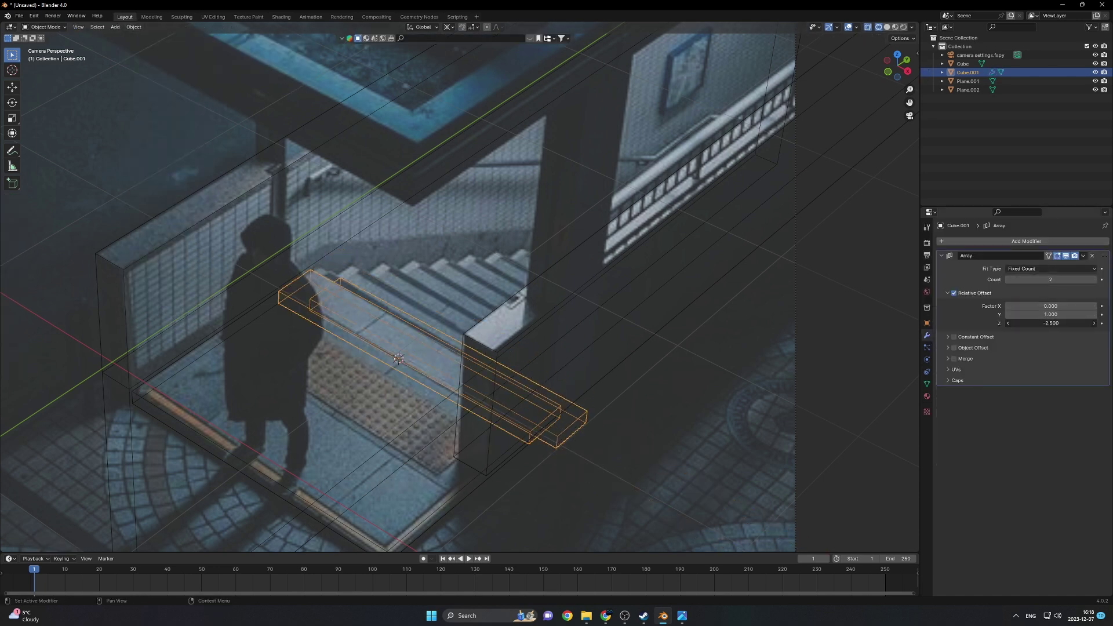
pyautogui.press('KP_3')
pyautogui.press('KP_0')
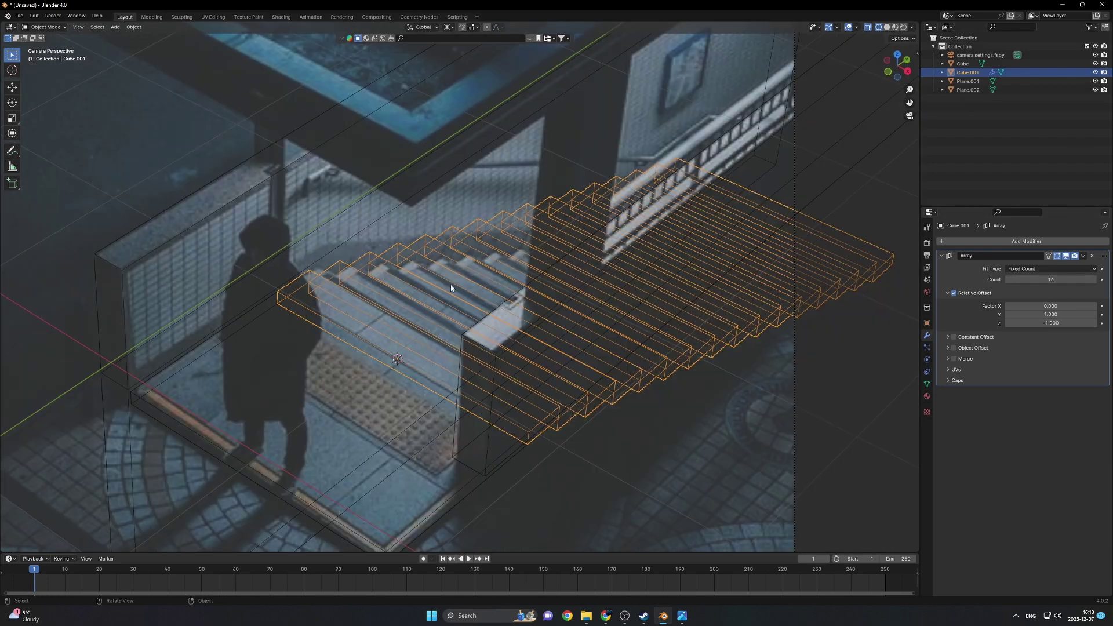
pyautogui.press('Tab')
pyautogui.press('g')
pyautogui.press('z')
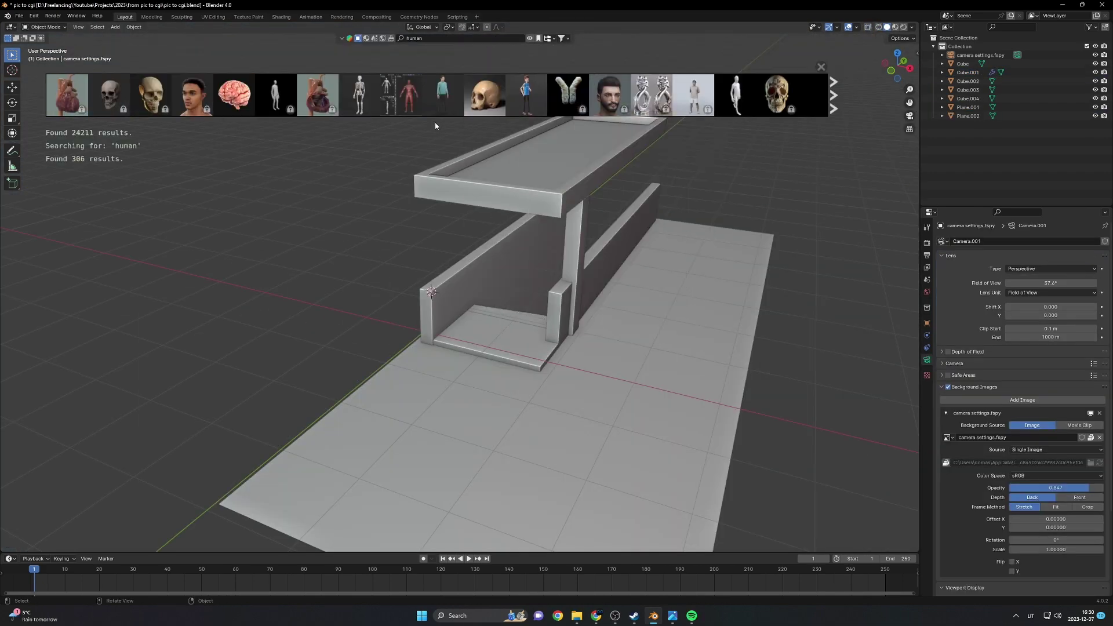
# Place a human figure asset beside the entrance
pyautogui.moveTo(737, 96); pyautogui.dragTo(461, 470)
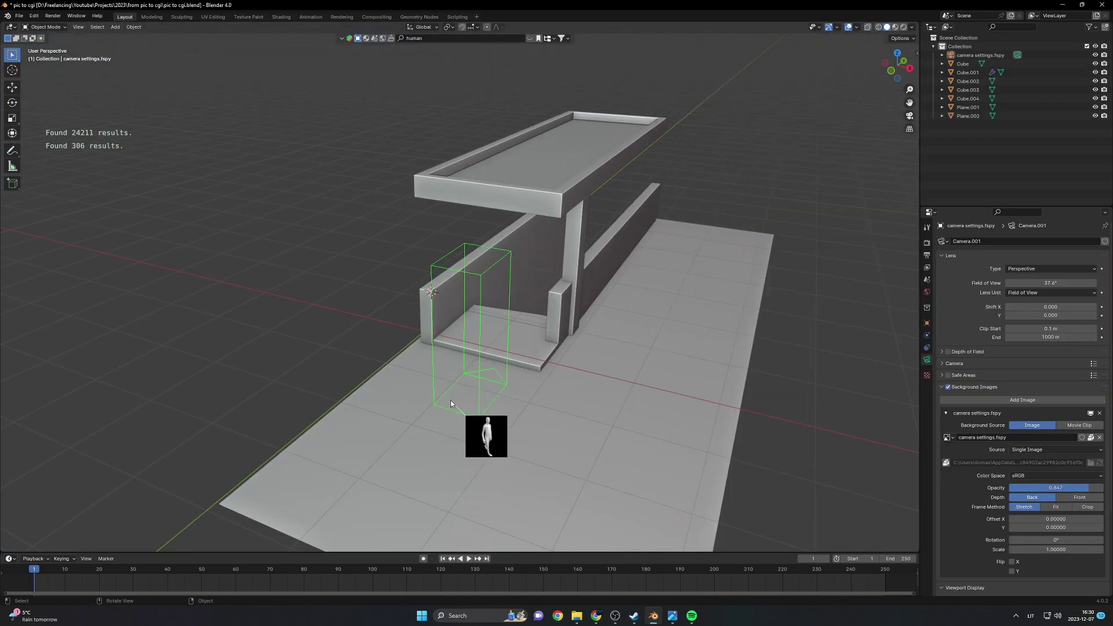
pyautogui.moveTo(451, 400); pyautogui.dragTo(451, 400)
pyautogui.click(534, 39)
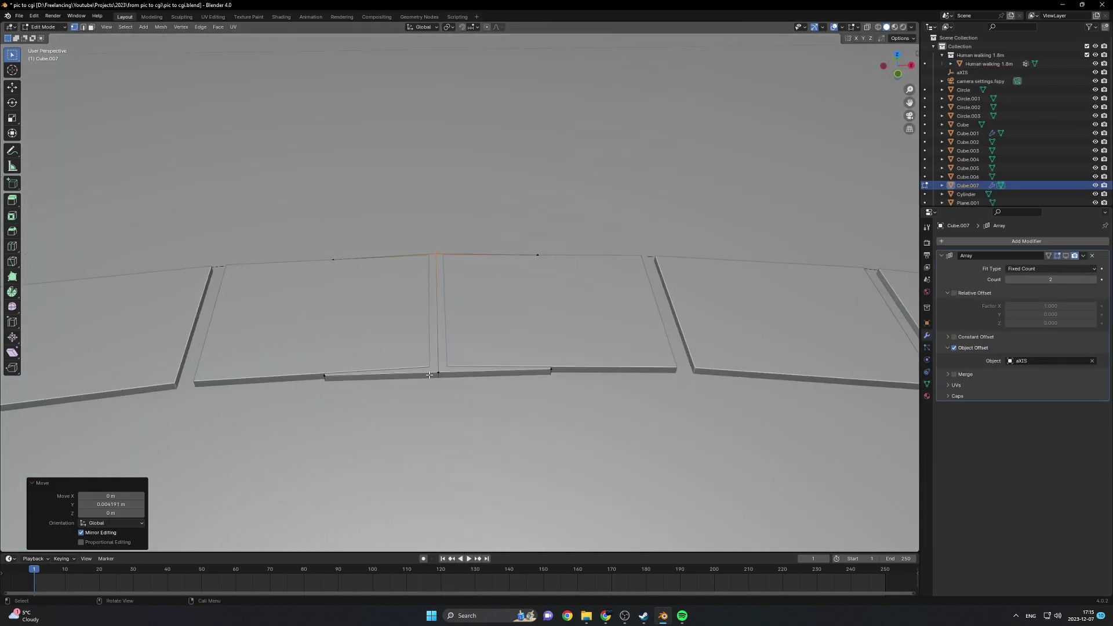
# Shift the geometry along Y and hide the textured circle and floor to isolate the tile
pyautogui.press('g')
pyautogui.moveTo(429, 374); pyautogui.dragTo(501, 387, button='middle')
pyautogui.press('y')
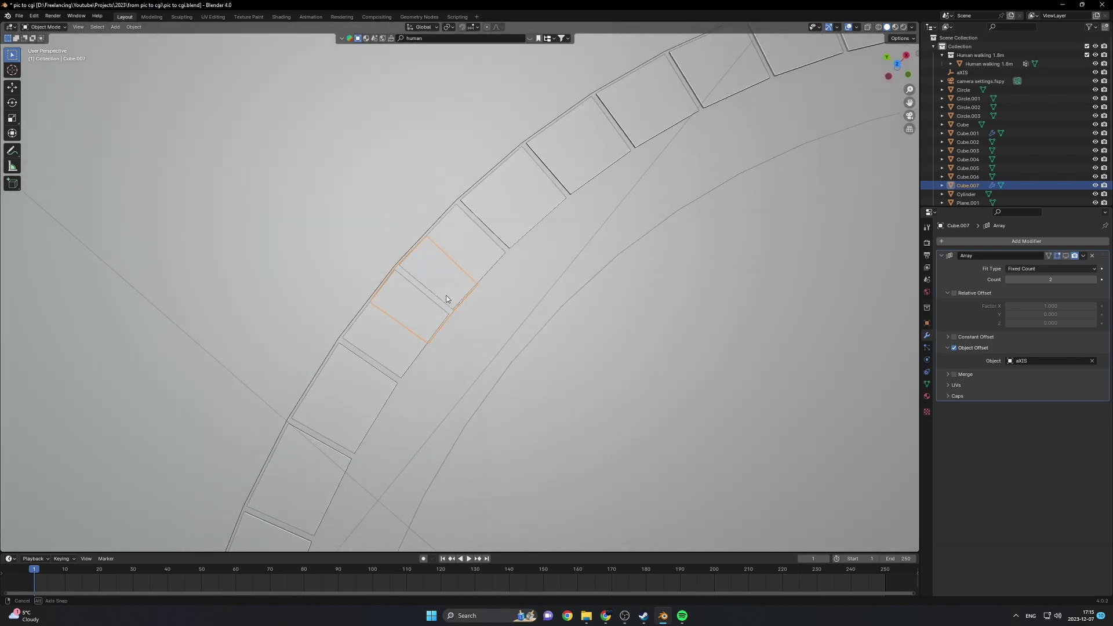
pyautogui.scroll(-5, 447, 300)
pyautogui.click(463, 278)
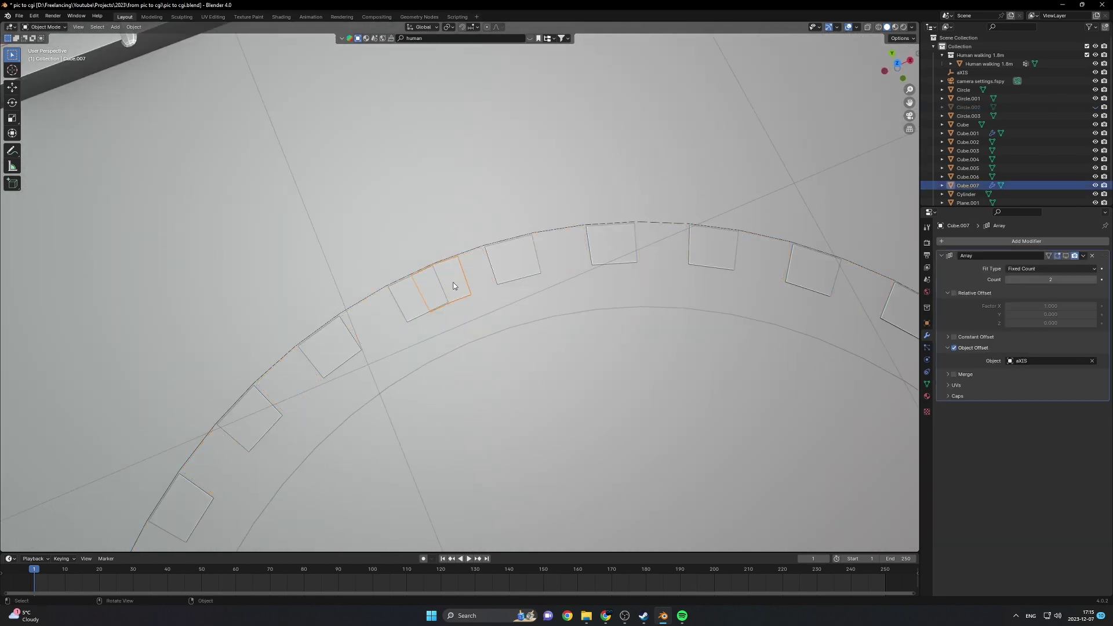
pyautogui.click(423, 296)
pyautogui.scroll(-5, 453, 284)
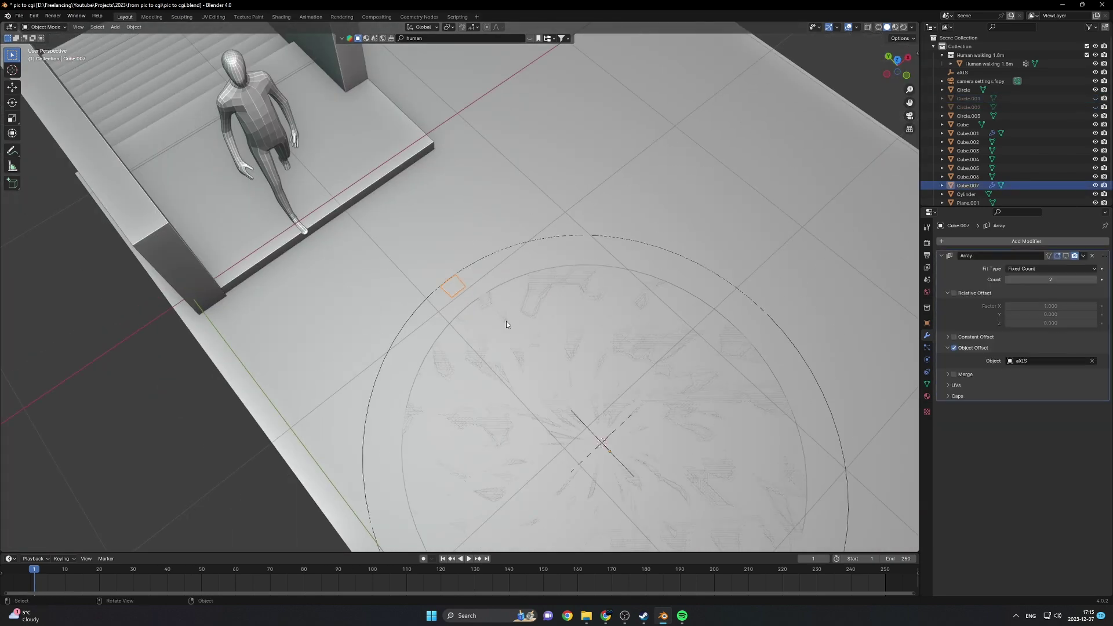
pyautogui.click(507, 327)
pyautogui.press('h')
pyautogui.click(472, 319)
pyautogui.press('h')
pyautogui.click(457, 290)
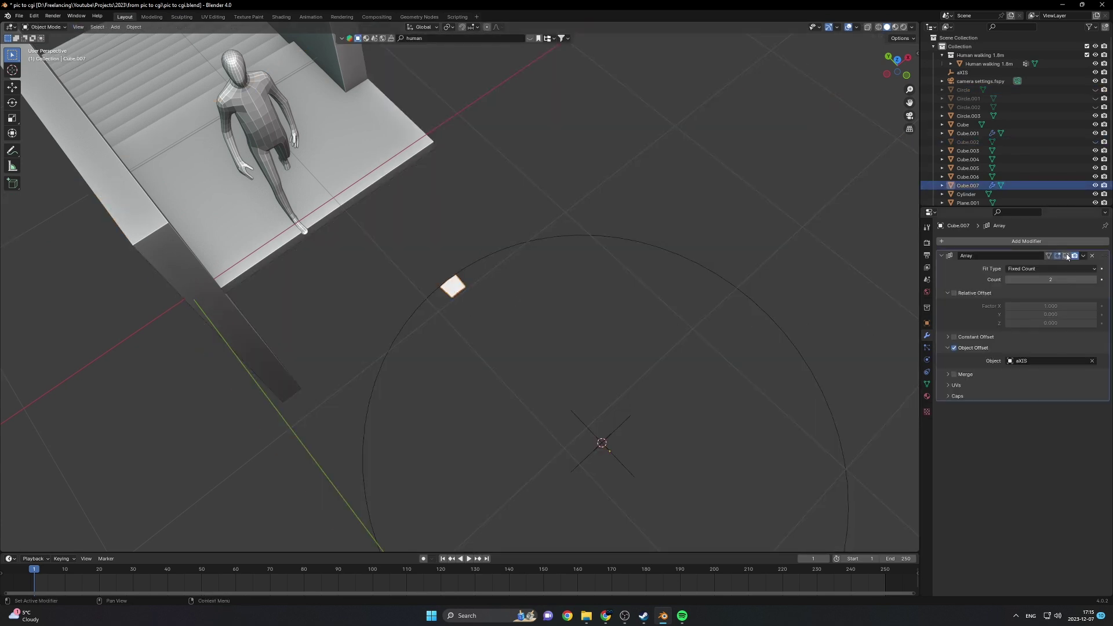
# Set the tile's origin to the 3D cursor, view from the top, and select the aXIS empty
pyautogui.click(135, 27)
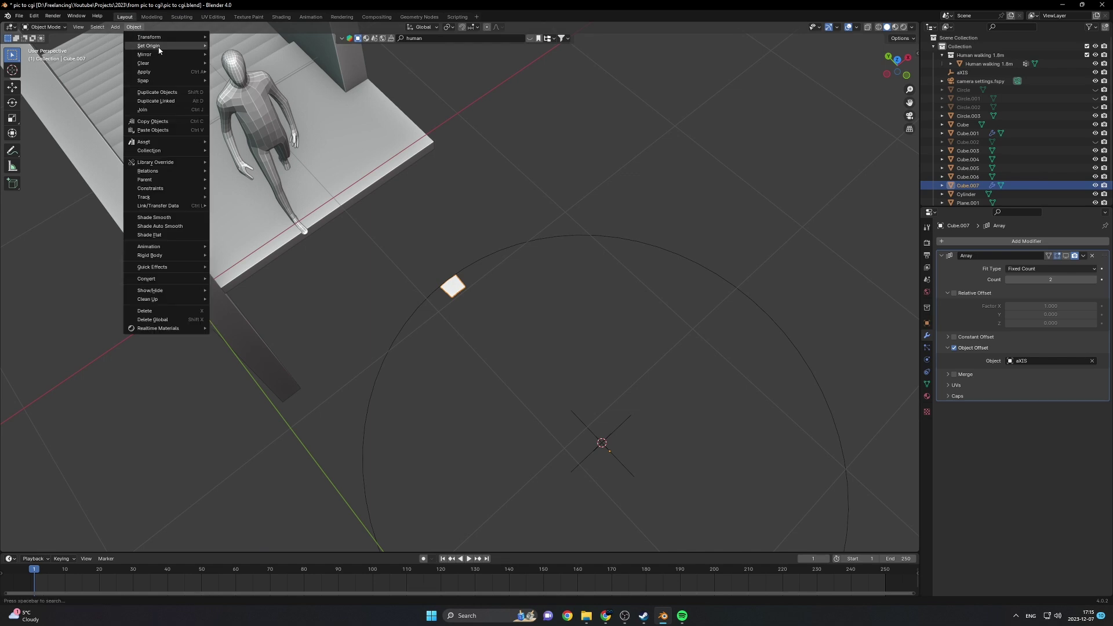
pyautogui.click(268, 66)
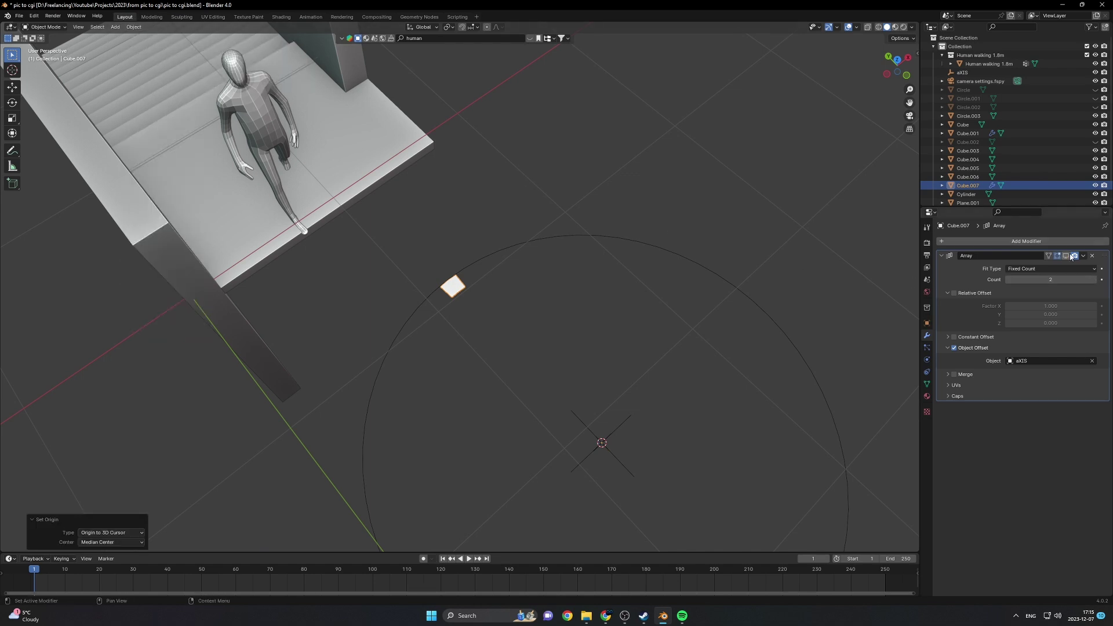
pyautogui.click(893, 60)
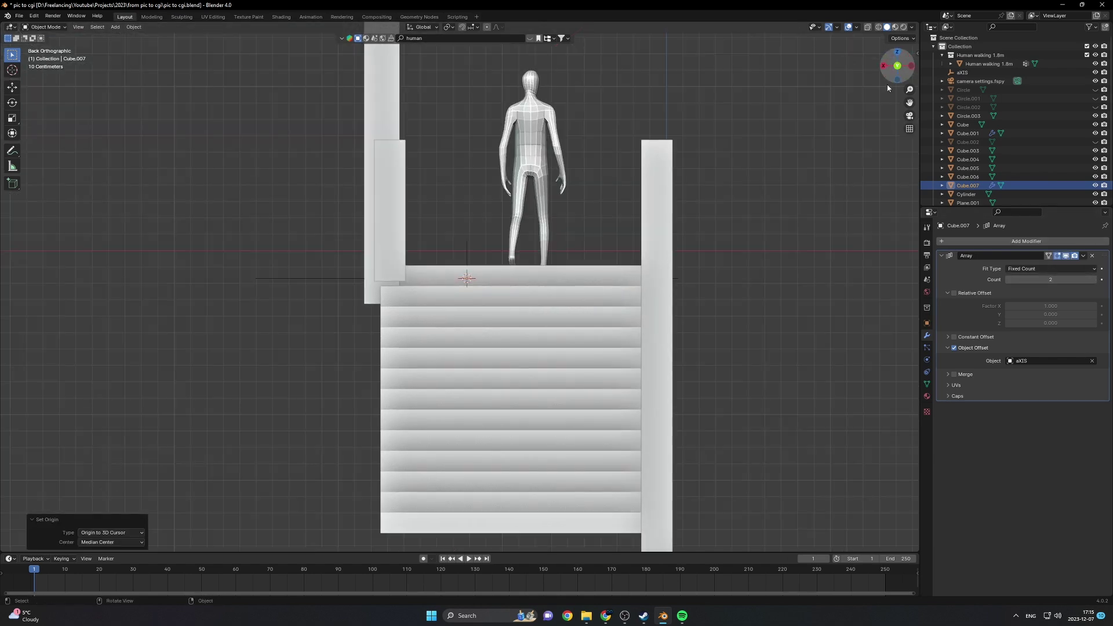
pyautogui.click(898, 55)
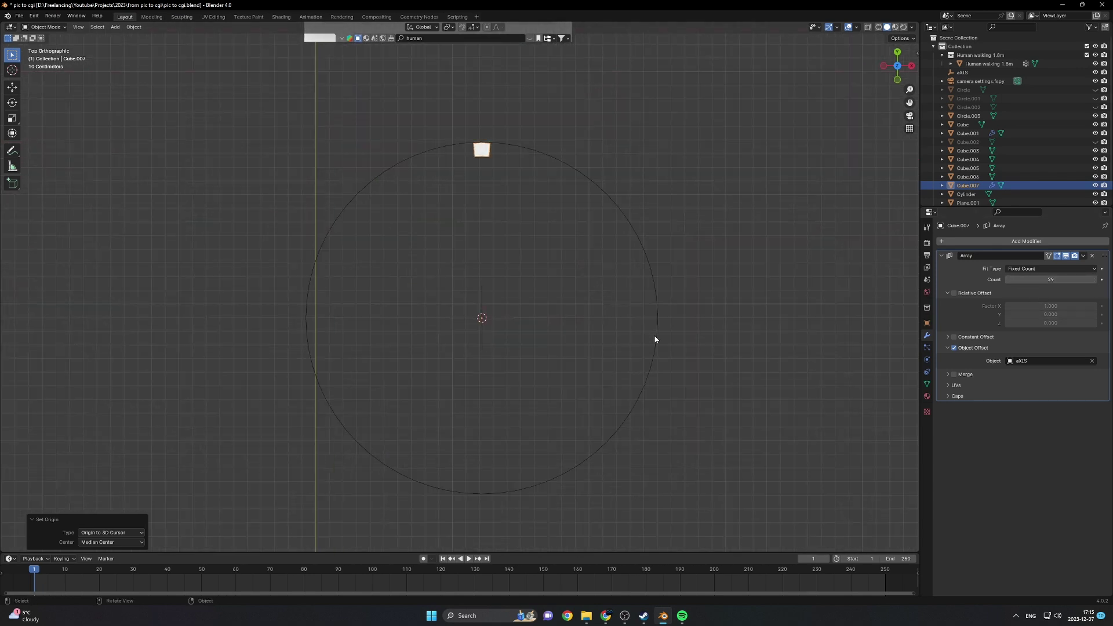
pyautogui.click(512, 321)
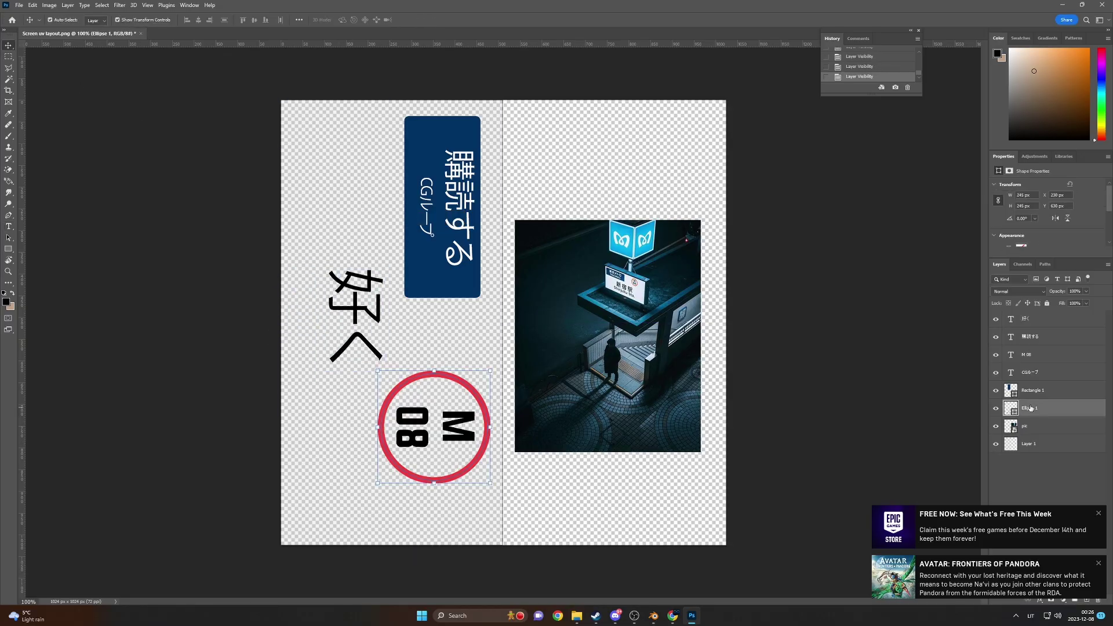
# Convert the Ellipse 1 layer into a smart object
pyautogui.rightClick(1031, 409)
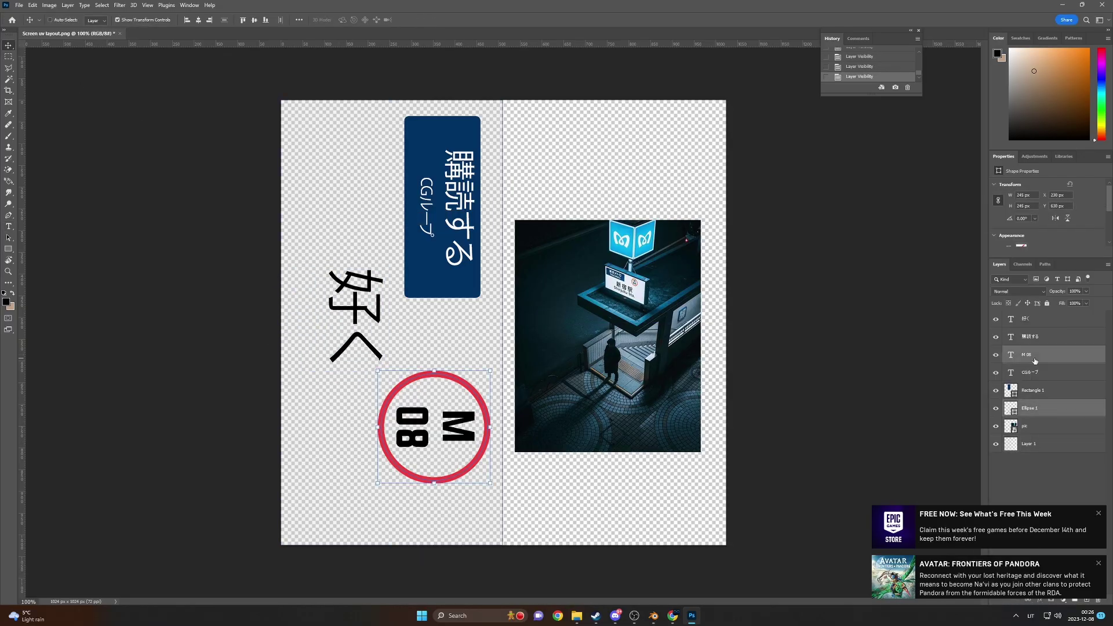
pyautogui.click(1034, 325)
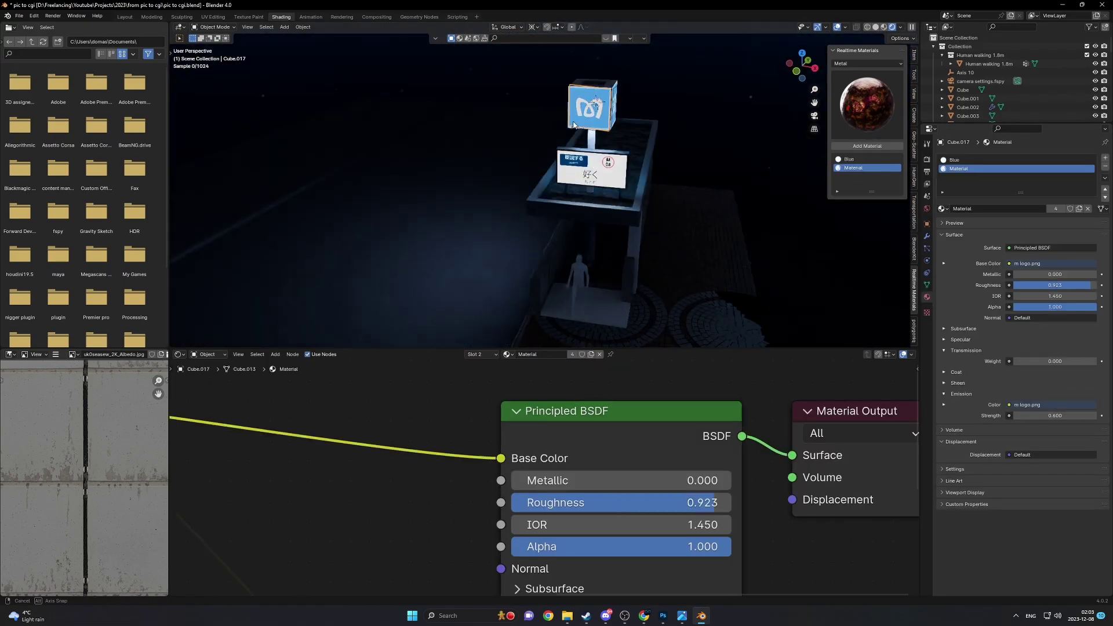
# Select the light blocker plane and another area light, checking each through the camera
pyautogui.moveTo(573, 124); pyautogui.dragTo(703, 227, button='middle')
pyautogui.click(583, 186)
pyautogui.press('KP_0')
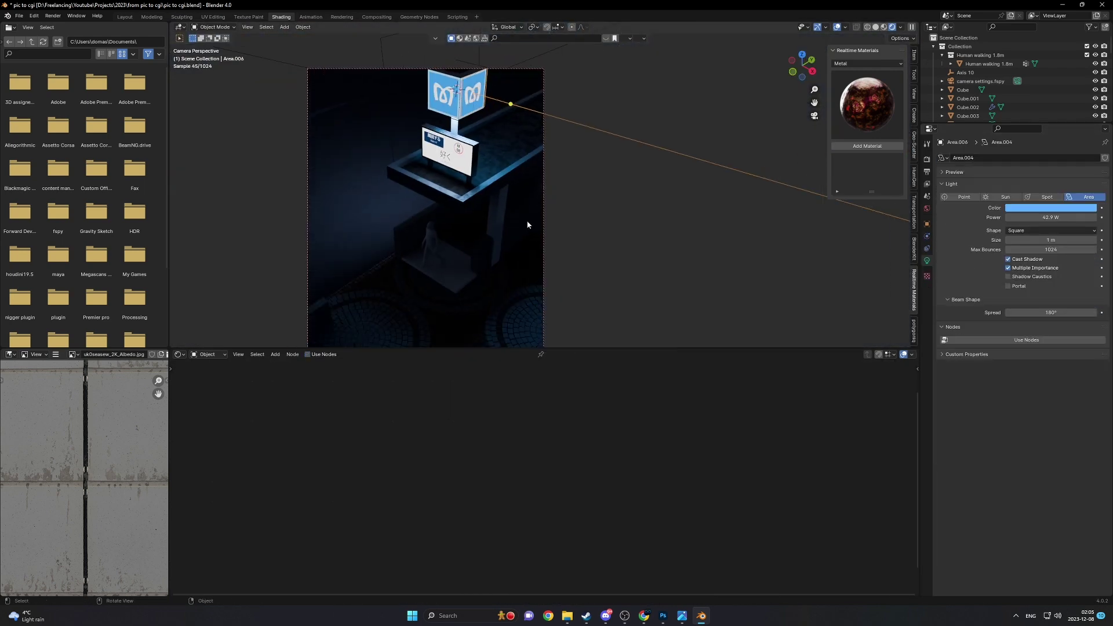
pyautogui.moveTo(527, 224); pyautogui.dragTo(609, 261, button='middle')
pyautogui.press('KP_0')
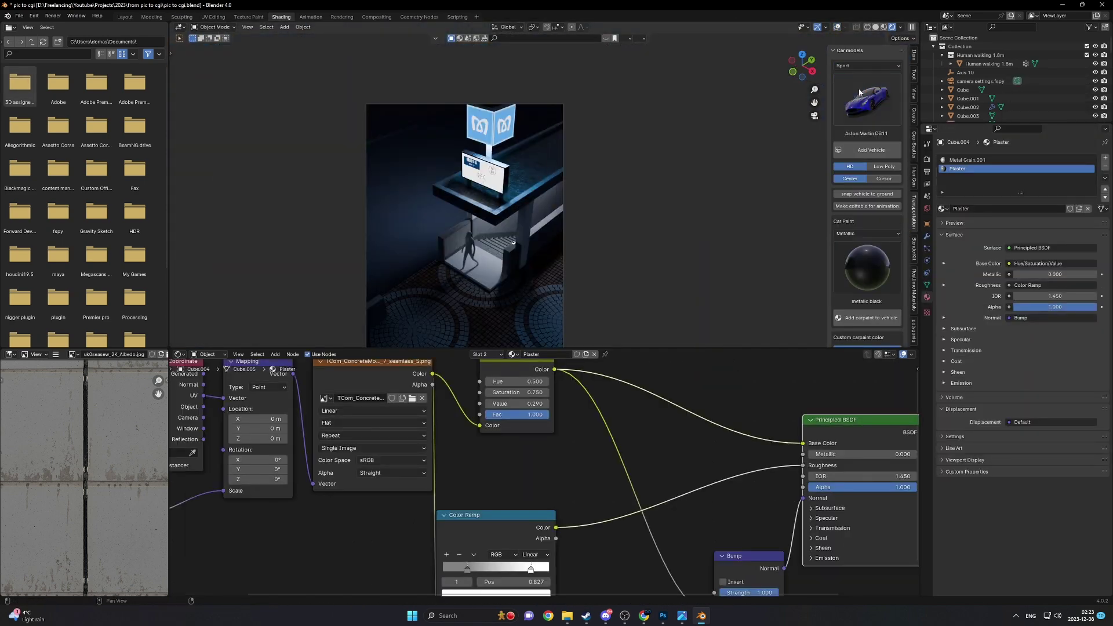
# Add and place a Mercedes Atego from the Truck category, then view through the camera
pyautogui.click(859, 133)
pyautogui.click(858, 109)
pyautogui.click(791, 148)
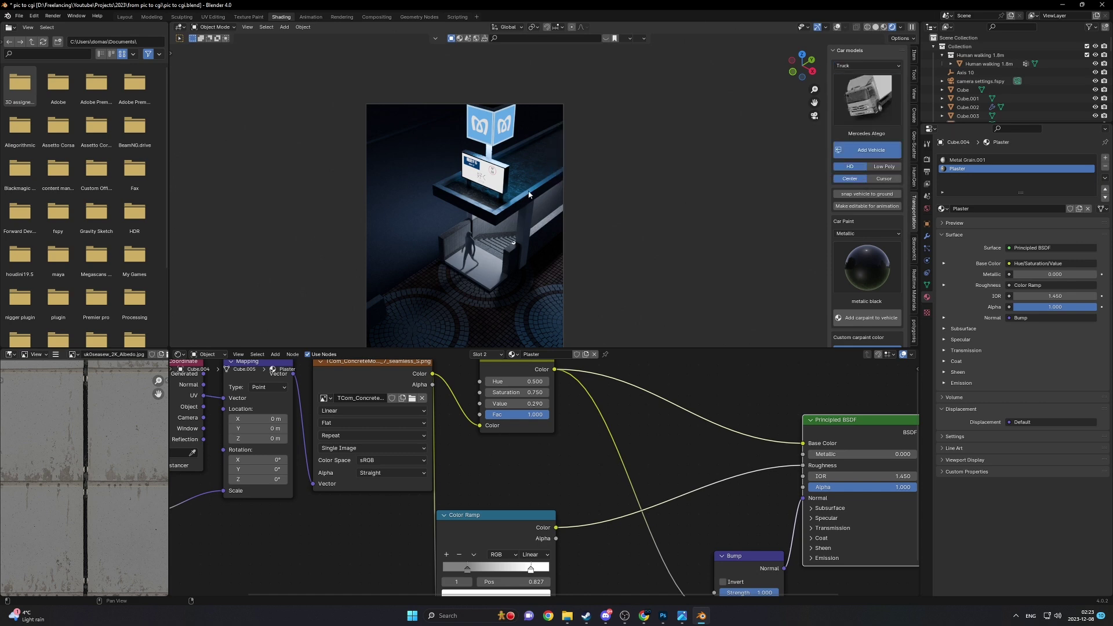
pyautogui.click(870, 150)
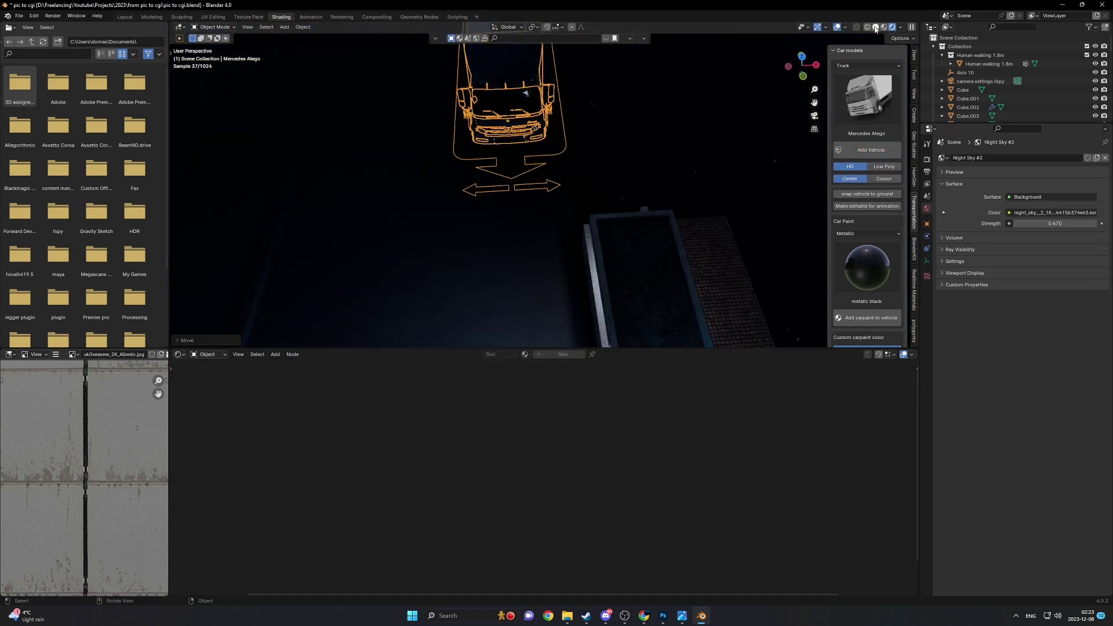
pyautogui.click(510, 174)
pyautogui.press('KP_0')
pyautogui.scroll(3, 512, 158)
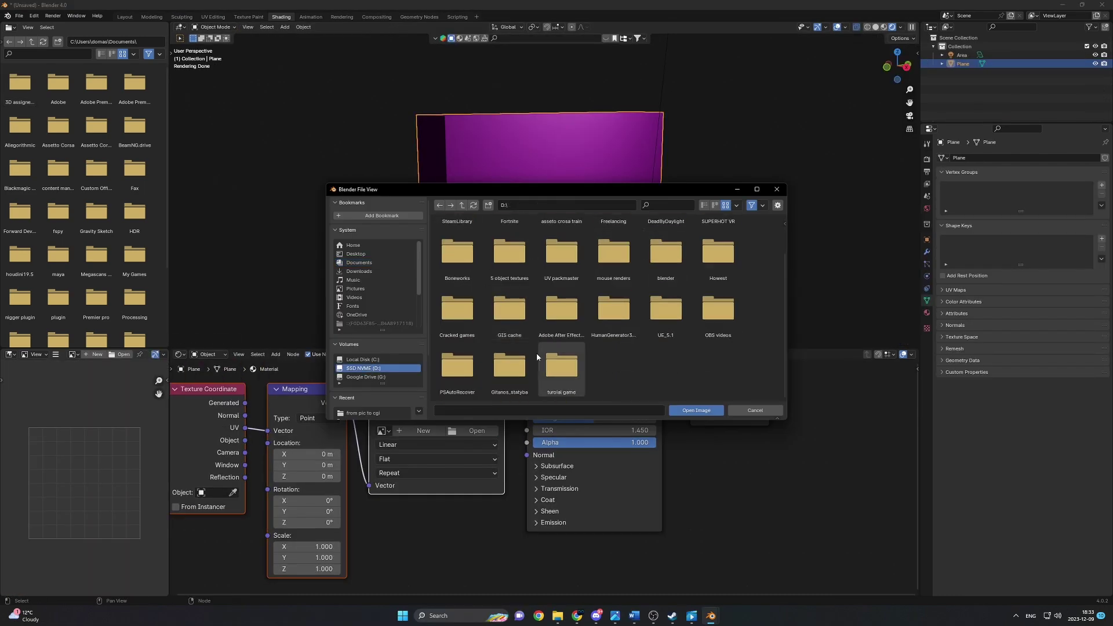
# Load the concrete image into the plane's Image Texture node
pyautogui.doubleClick(451, 268)
pyautogui.doubleClick(518, 269)
pyautogui.doubleClick(520, 355)
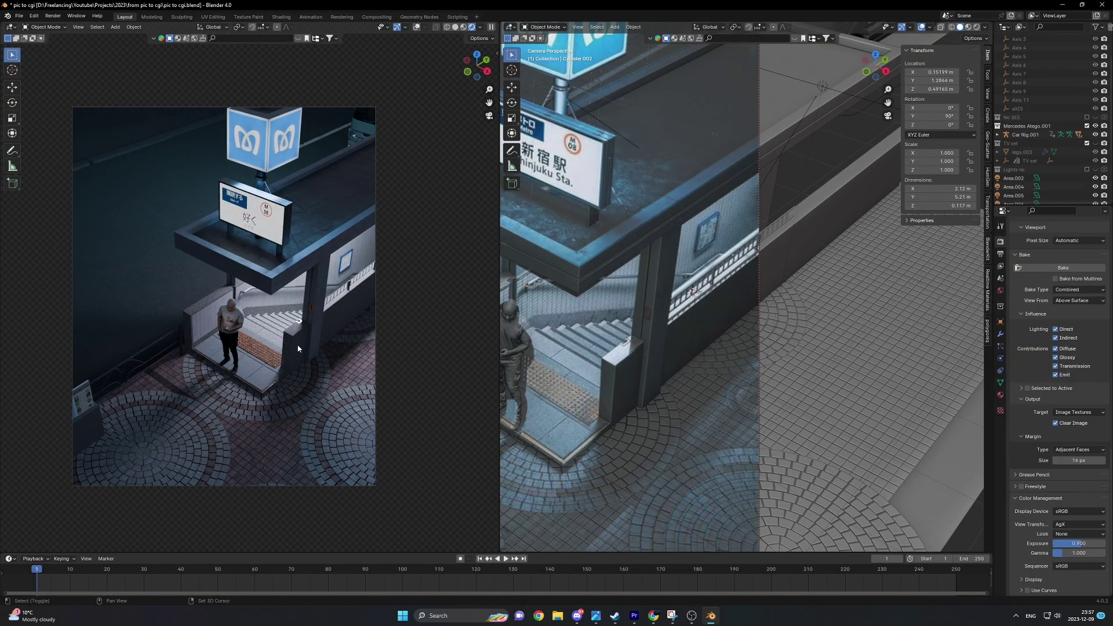
# Set the render look to High Contrast and preview the output in a viewer
pyautogui.keyDown('shift'); pyautogui.moveTo(297, 348); pyautogui.dragTo(296, 366, button='middle'); pyautogui.keyUp('shift')
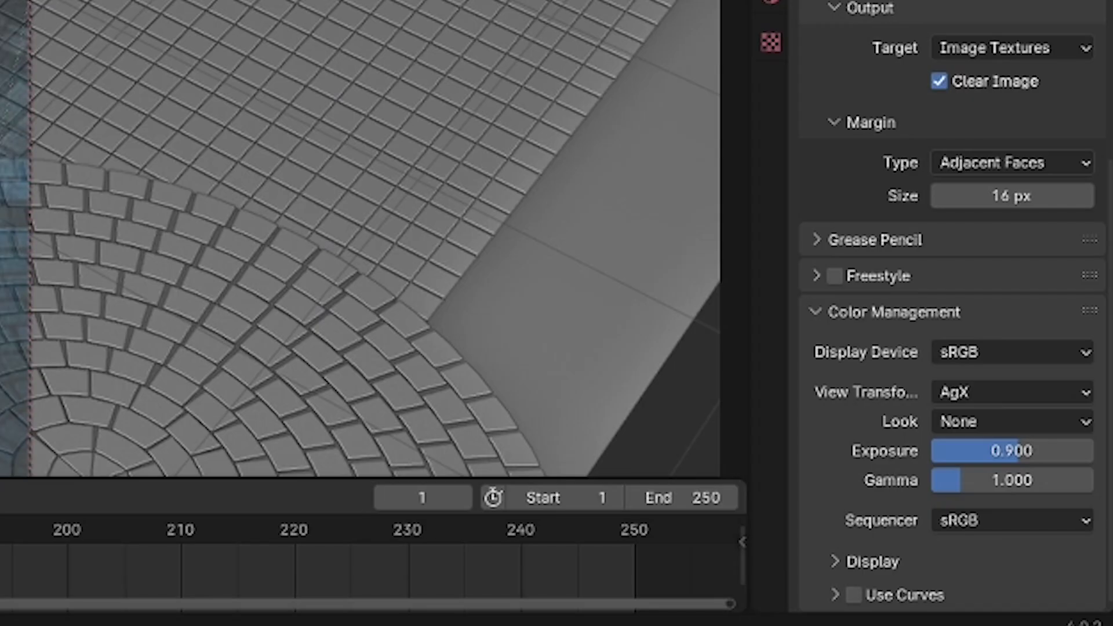
pyautogui.click(997, 420)
pyautogui.click(957, 245)
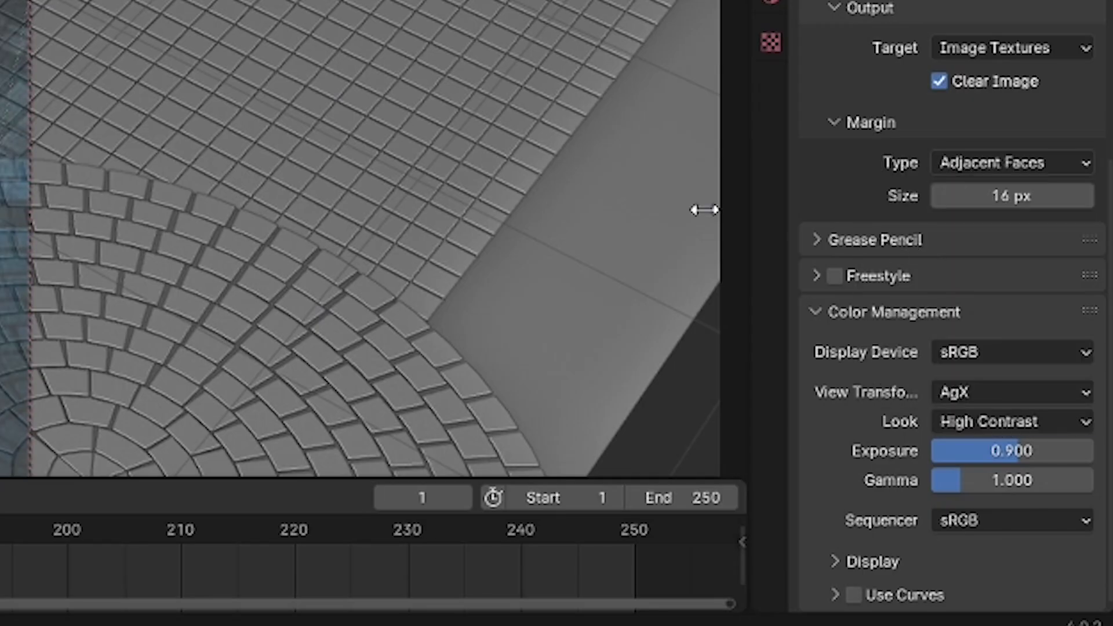
pyautogui.keyDown('ctrl'); pyautogui.keyDown('shift'); pyautogui.click(183, 216); pyautogui.keyUp('shift'); pyautogui.keyUp('ctrl')
pyautogui.hotkey('shift', 'a')
pyautogui.write('glare')
# Insert a Fog Glow Glare node (threshold 33, size 6) on the render link
pyautogui.press('Return')
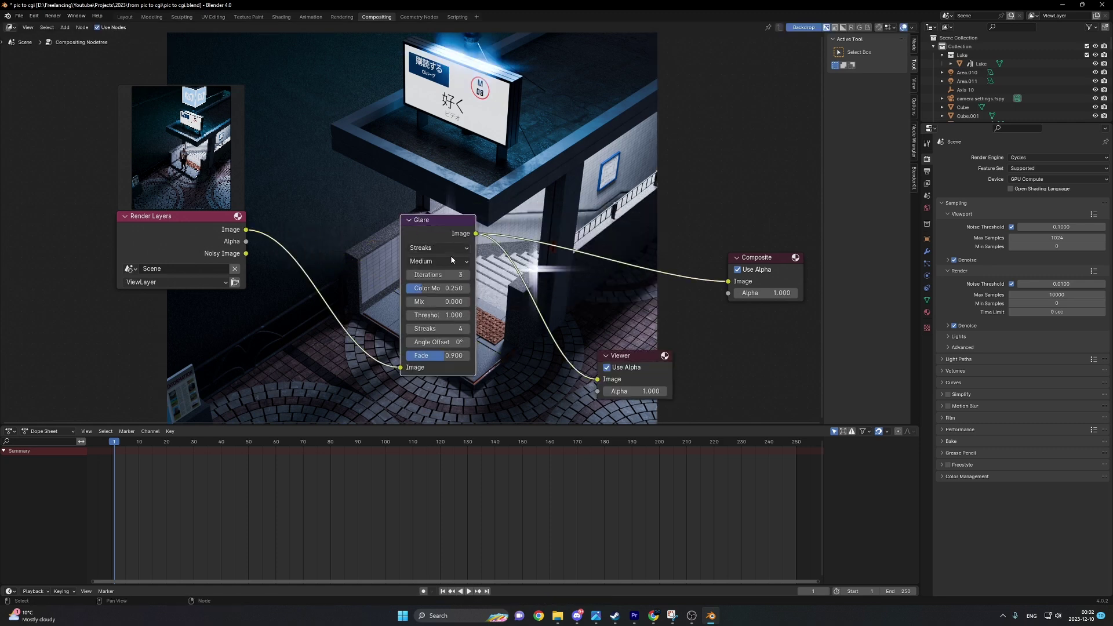
pyautogui.click(429, 314)
pyautogui.moveTo(439, 300)
pyautogui.mouseDown()
pyautogui.moveTo(417, 301)
pyautogui.moveTo(487, 288)
pyautogui.mouseUp()
pyautogui.moveTo(435, 220); pyautogui.dragTo(301, 207)
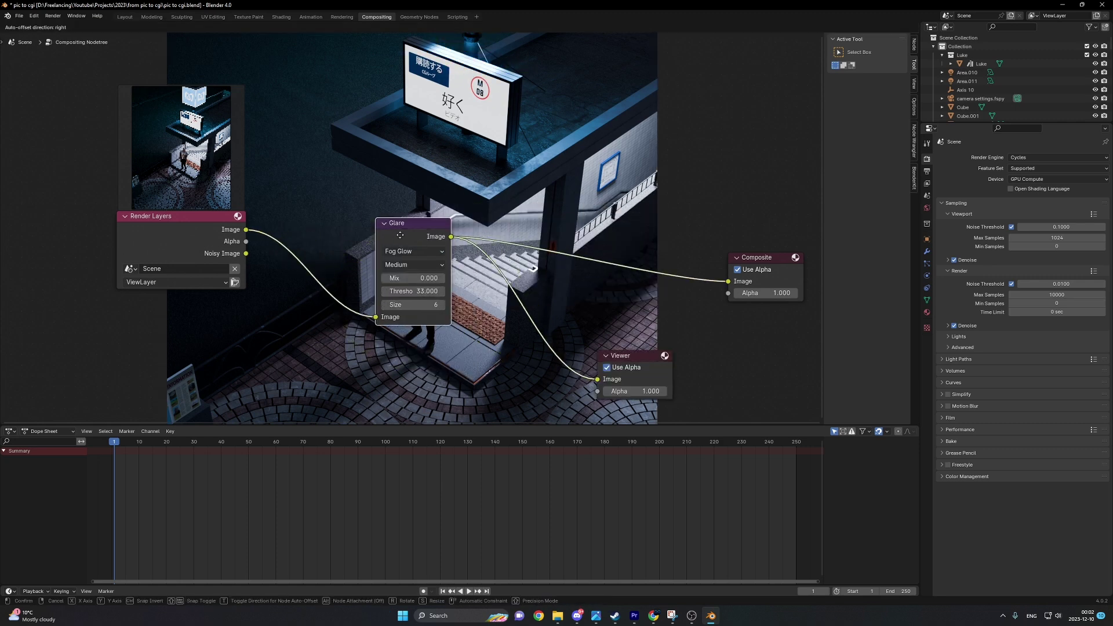
# Add Blur and Lens Distortion nodes, then raise the Lumetri vignette Amount in Premiere
pyautogui.hotkey('shift', 'a')
pyautogui.write('blu')
pyautogui.press('Return')
pyautogui.click(452, 261)
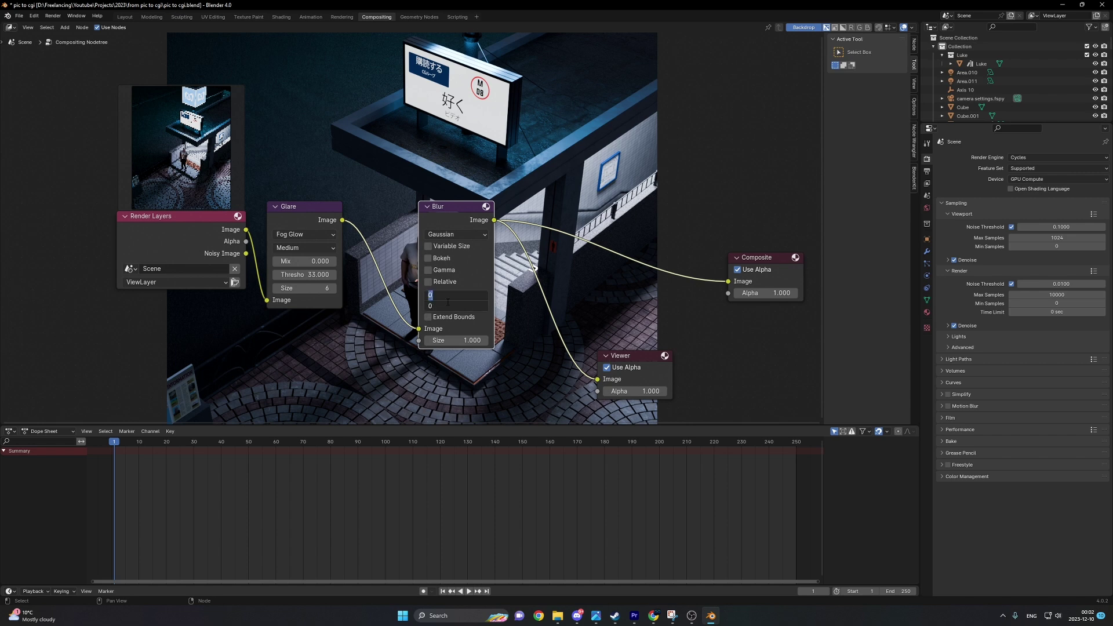
pyautogui.hotkey('shift', 'a')
pyautogui.write('lens')
pyautogui.press('Return')
pyautogui.click(585, 279)
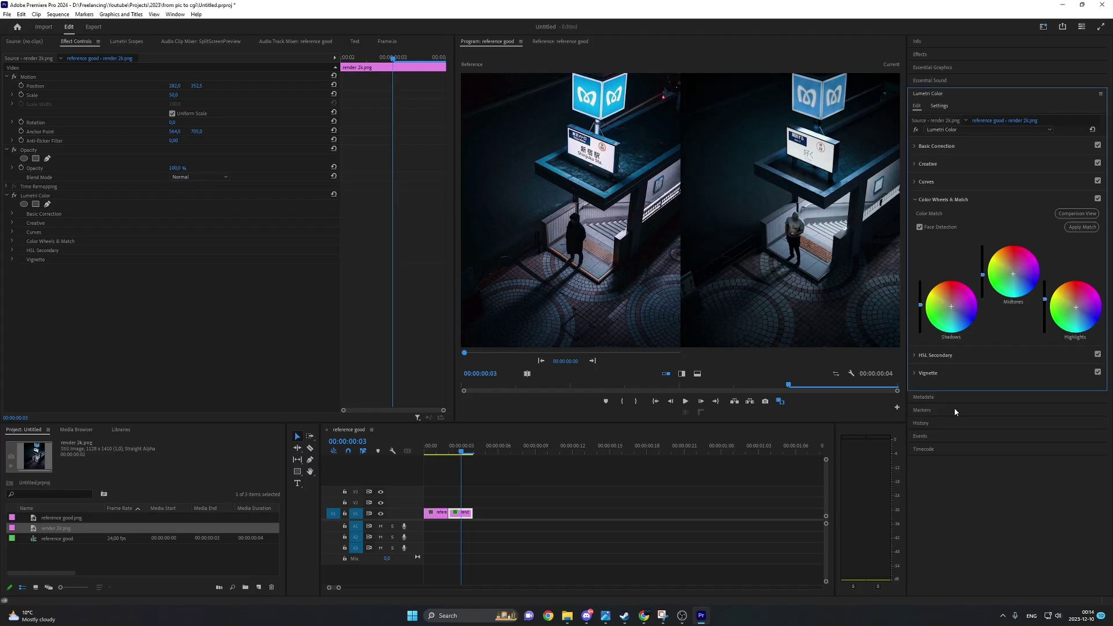
pyautogui.click(928, 372)
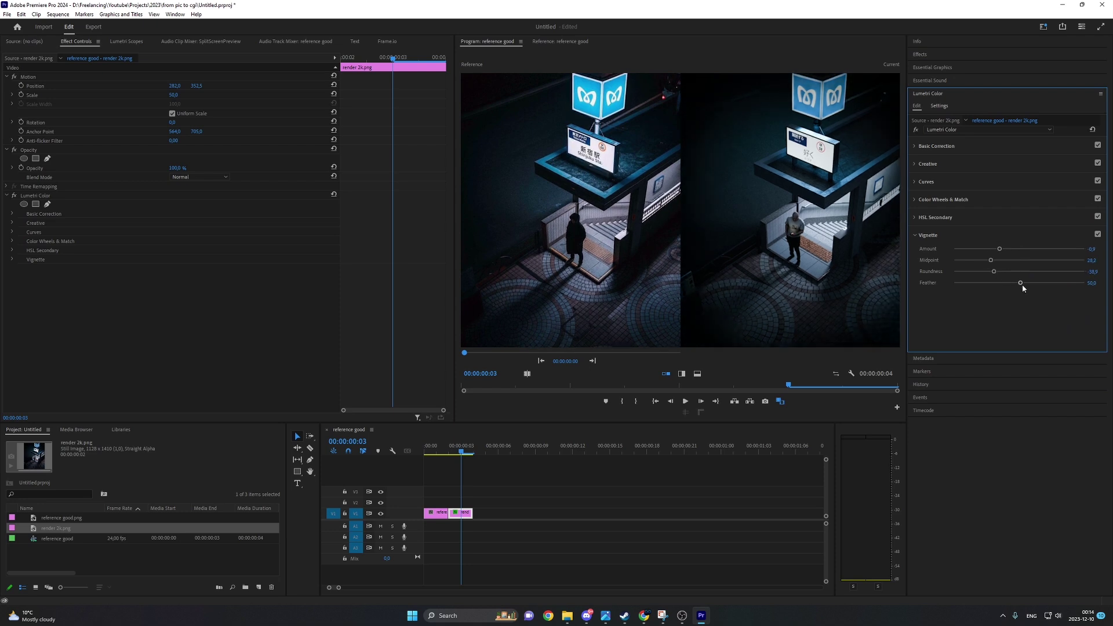
pyautogui.moveTo(1000, 249)
pyautogui.mouseDown()
pyautogui.moveTo(1017, 249)
pyautogui.moveTo(984, 260)
pyautogui.moveTo(1024, 250)
pyautogui.mouseUp()
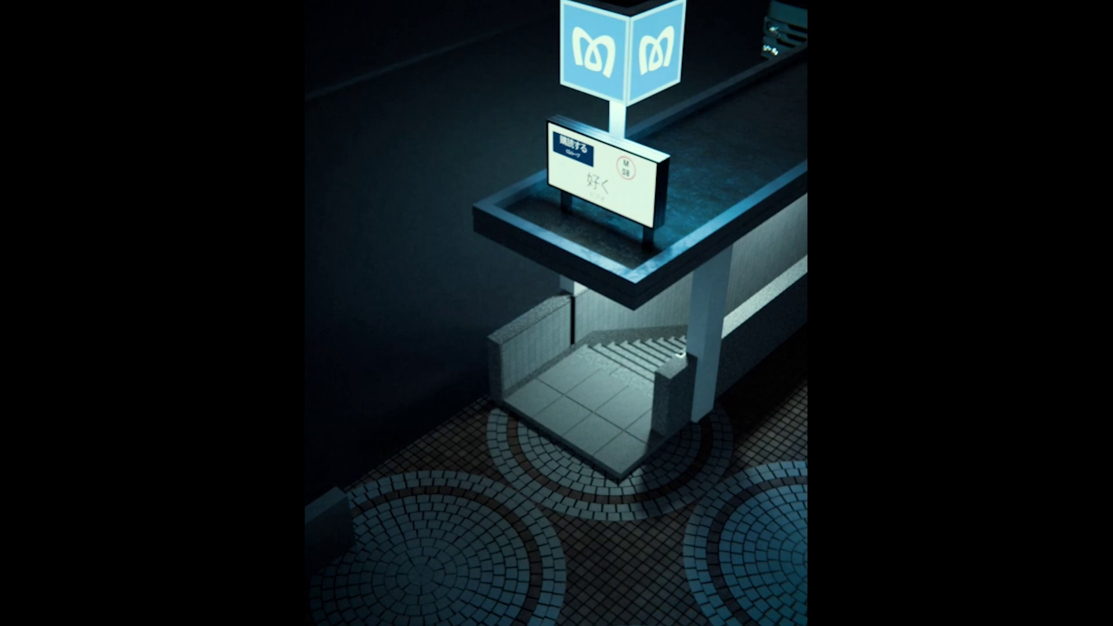